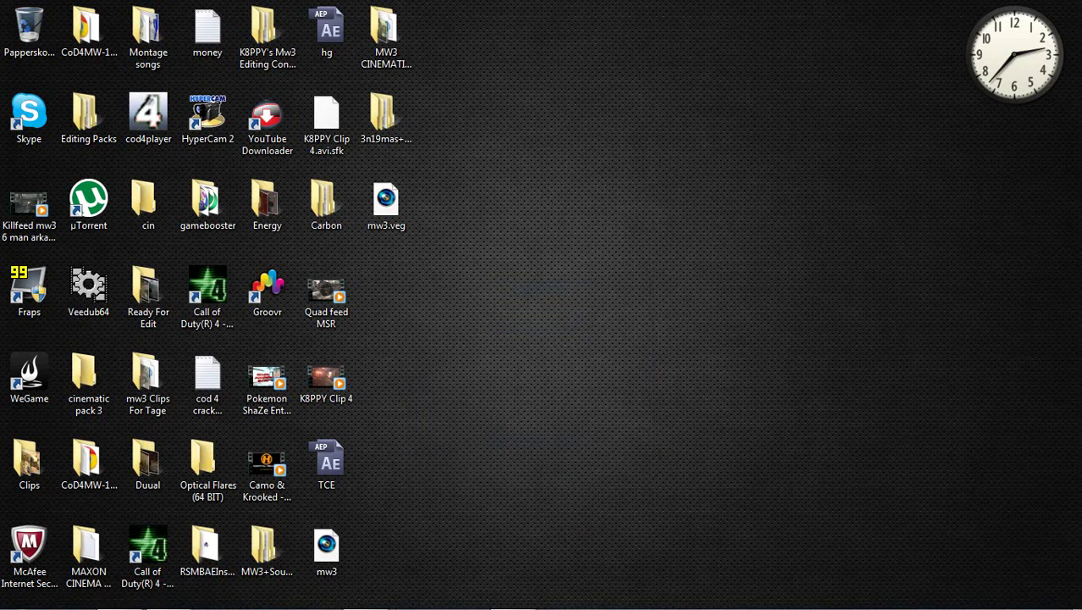
Restore the After Effects window with the iw3mp gameplay composition from the taskbar.
{"action": "left_click", "coordinate": [367, 595]}
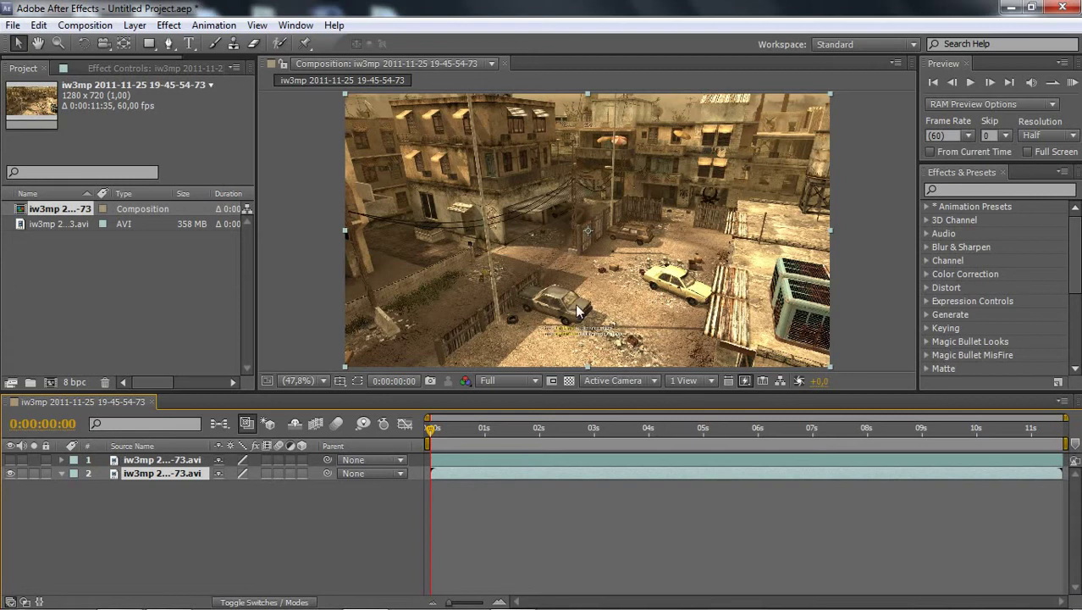
{"action": "scroll", "coordinate": [564, 292], "scroll_direction": "up", "scroll_amount": 4}
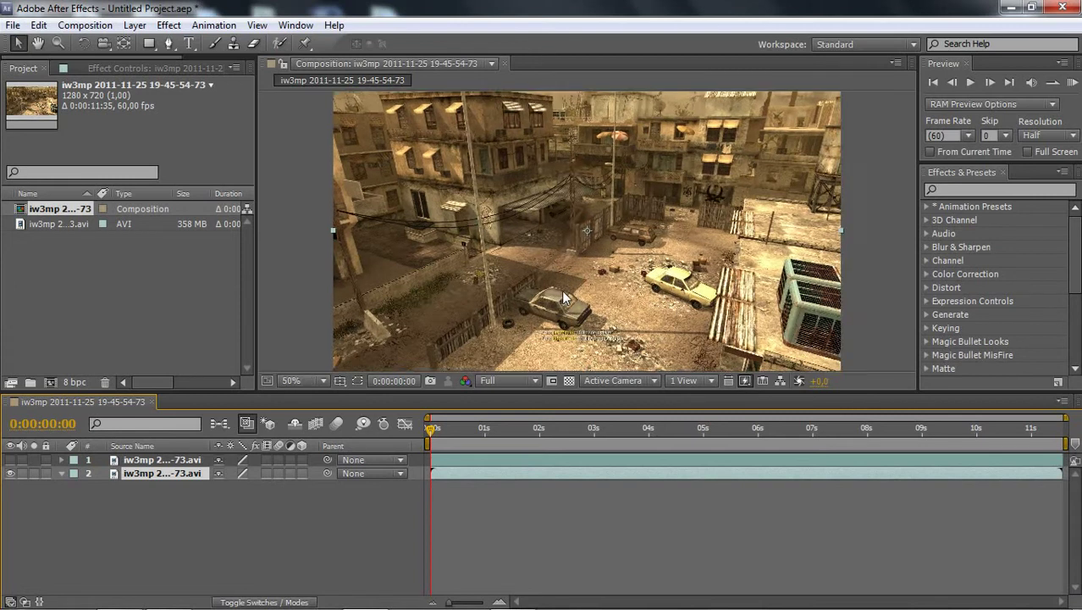
{"action": "scroll", "coordinate": [576, 292], "scroll_direction": "up", "scroll_amount": 2}
{"action": "left_click", "coordinate": [37, 43]}
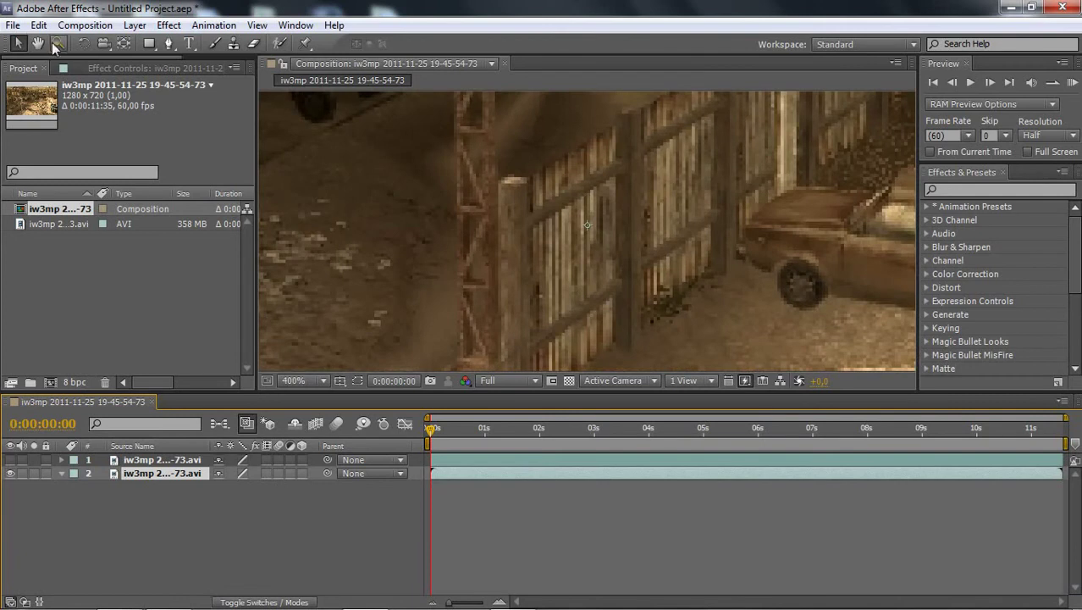
{"action": "left_click_drag", "start_coordinate": [648, 339], "coordinate": [674, 74]}
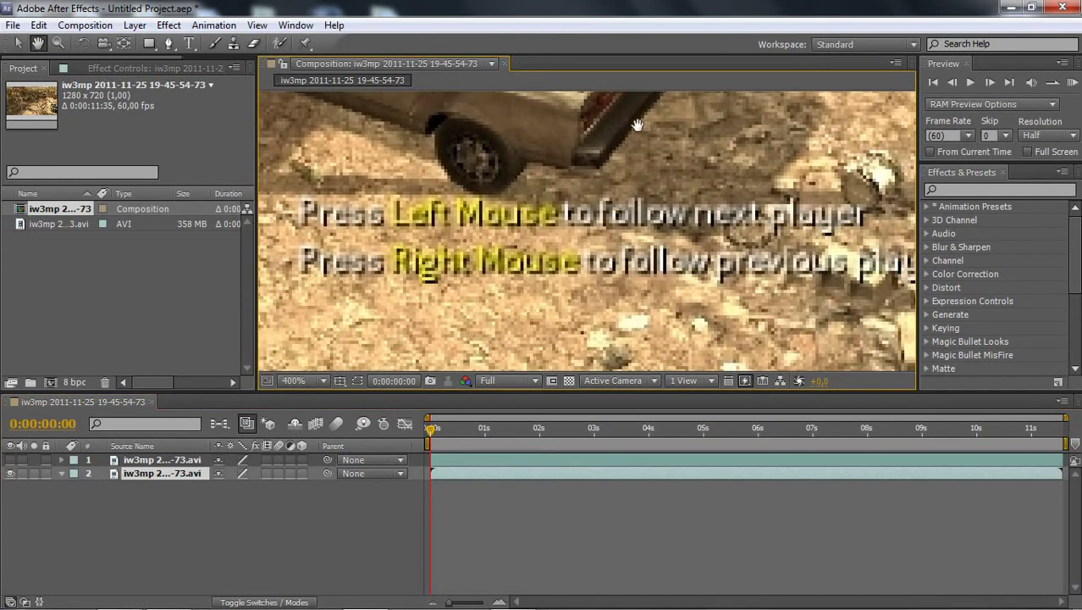
{"action": "left_click", "coordinate": [481, 380]}
{"action": "left_click", "coordinate": [514, 378]}
{"action": "scroll", "coordinate": [541, 304], "scroll_direction": "down", "scroll_amount": 2}
{"action": "left_click_drag", "start_coordinate": [565, 288], "coordinate": [576, 315]}
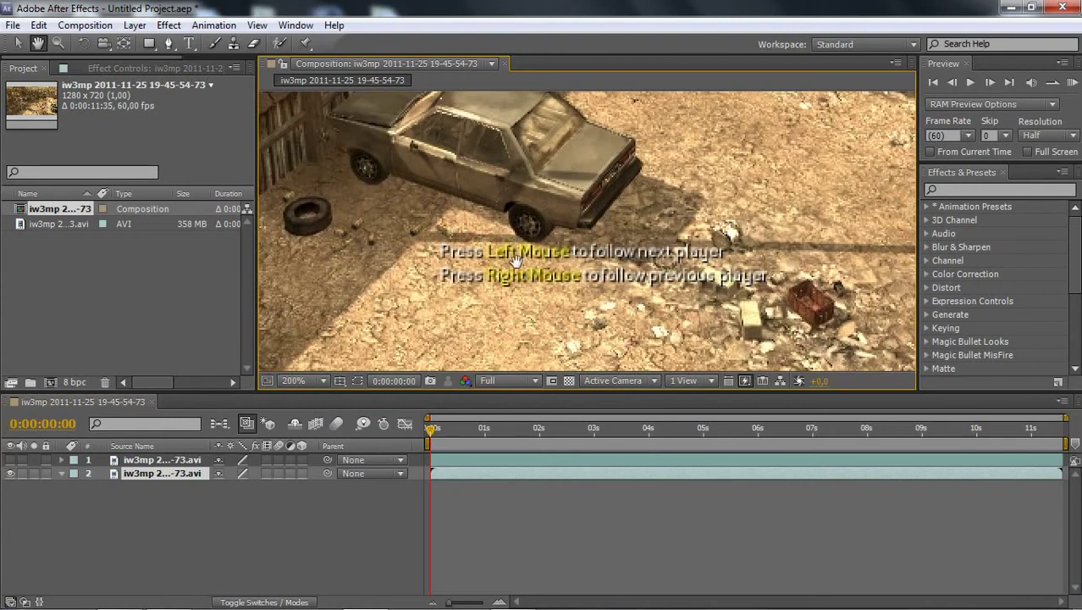
{"action": "key", "text": "comma"}
{"action": "key", "text": "comma"}
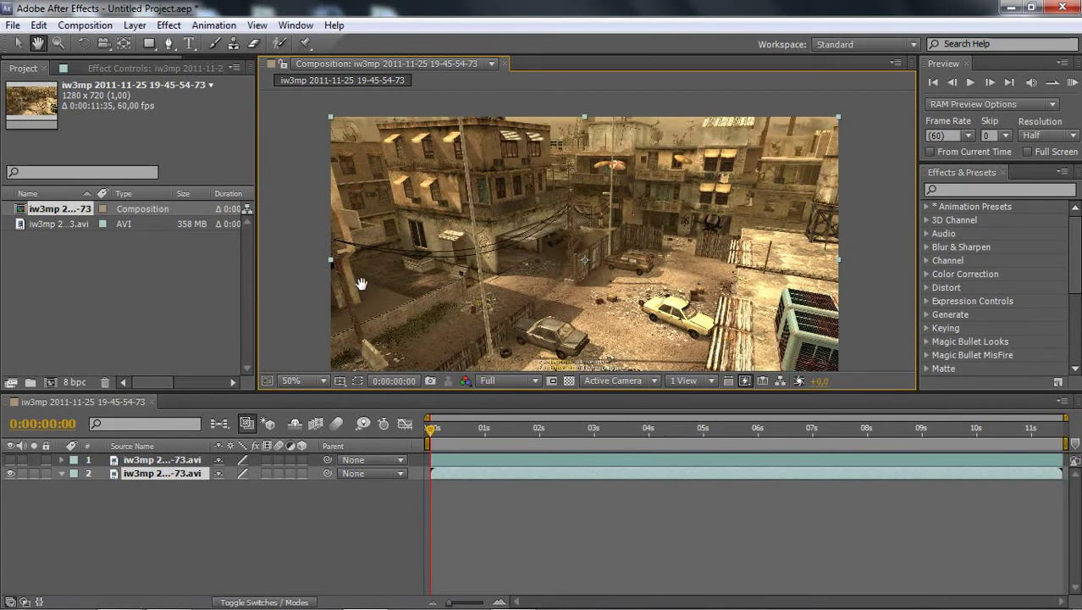
{"action": "left_click_drag", "start_coordinate": [524, 287], "coordinate": [484, 269]}
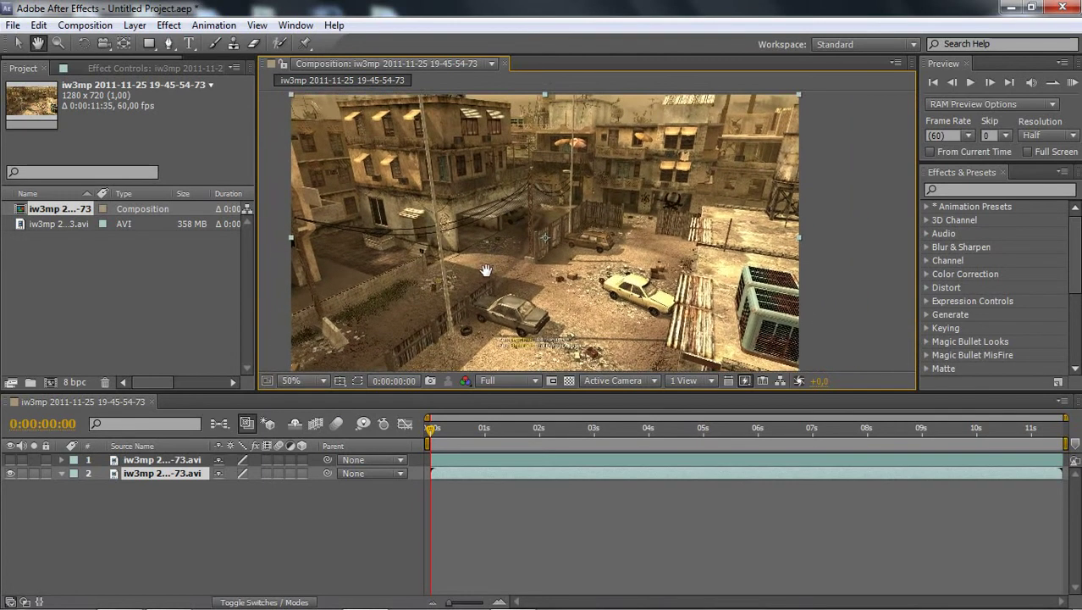
{"action": "left_click", "coordinate": [318, 384]}
{"action": "key", "text": "Escape"}
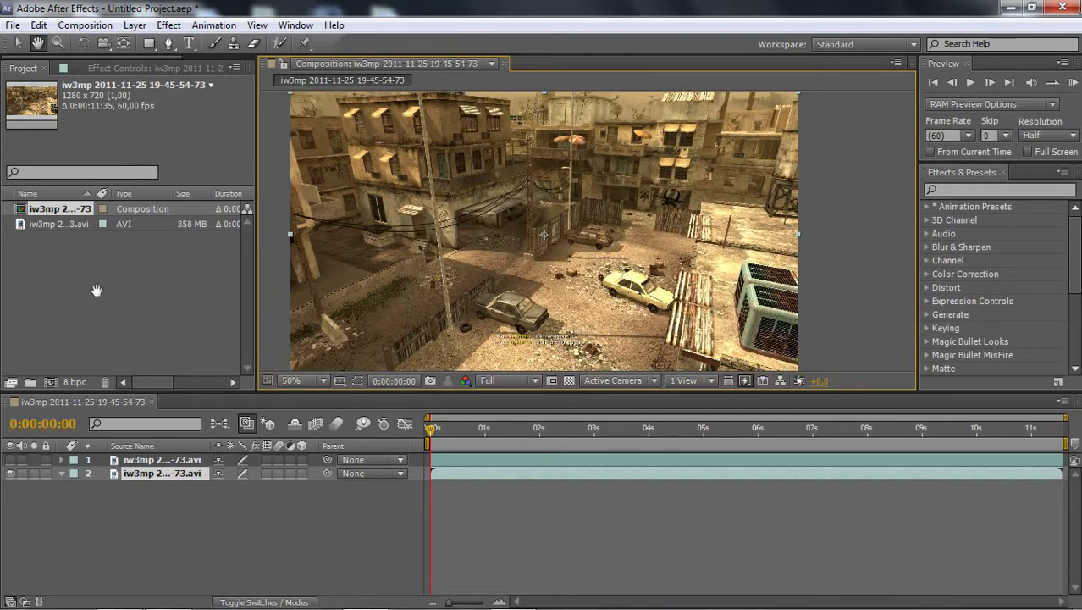
{"action": "key", "text": "v"}
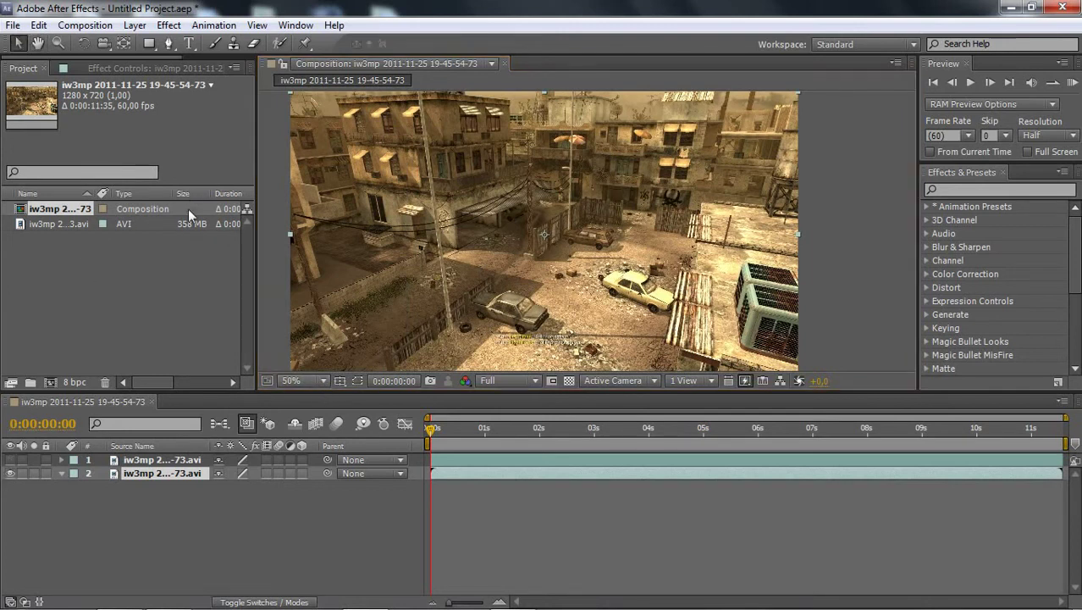
{"action": "left_click", "coordinate": [10, 460]}
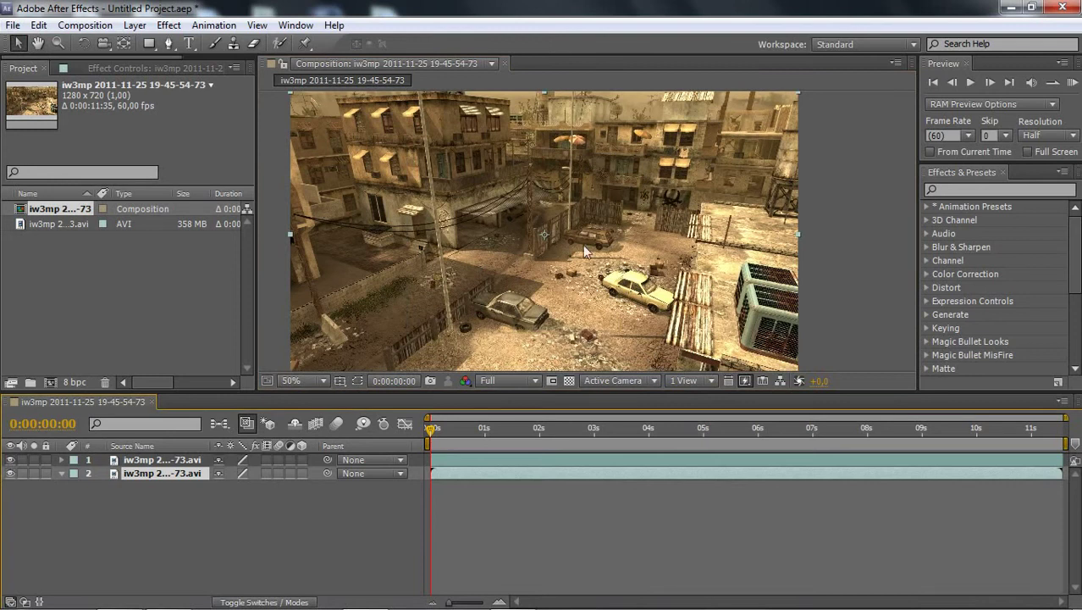
{"action": "left_click", "coordinate": [303, 381]}
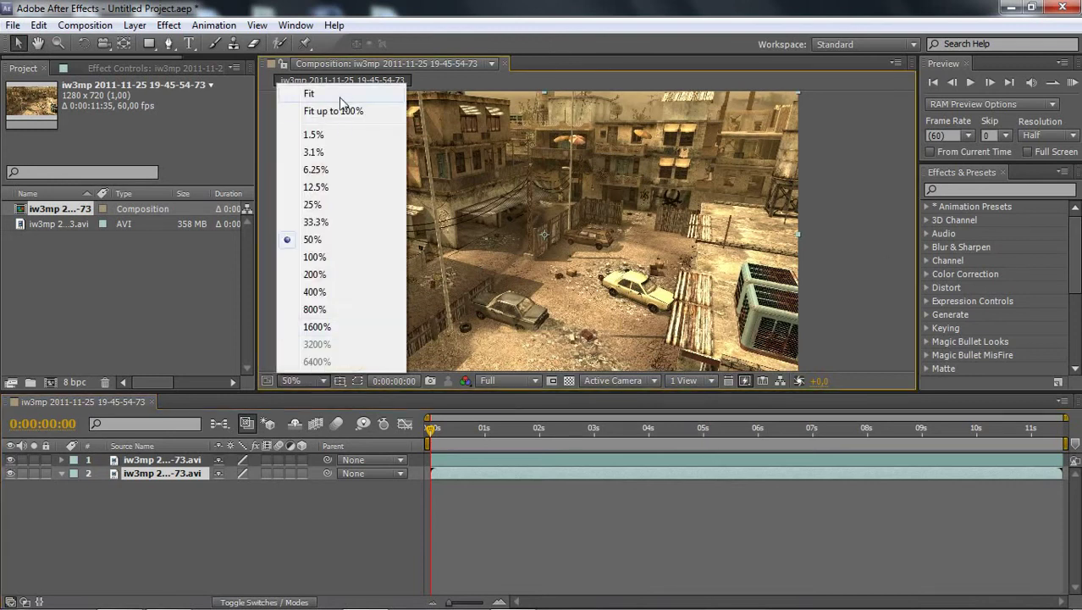
{"action": "left_click", "coordinate": [339, 111]}
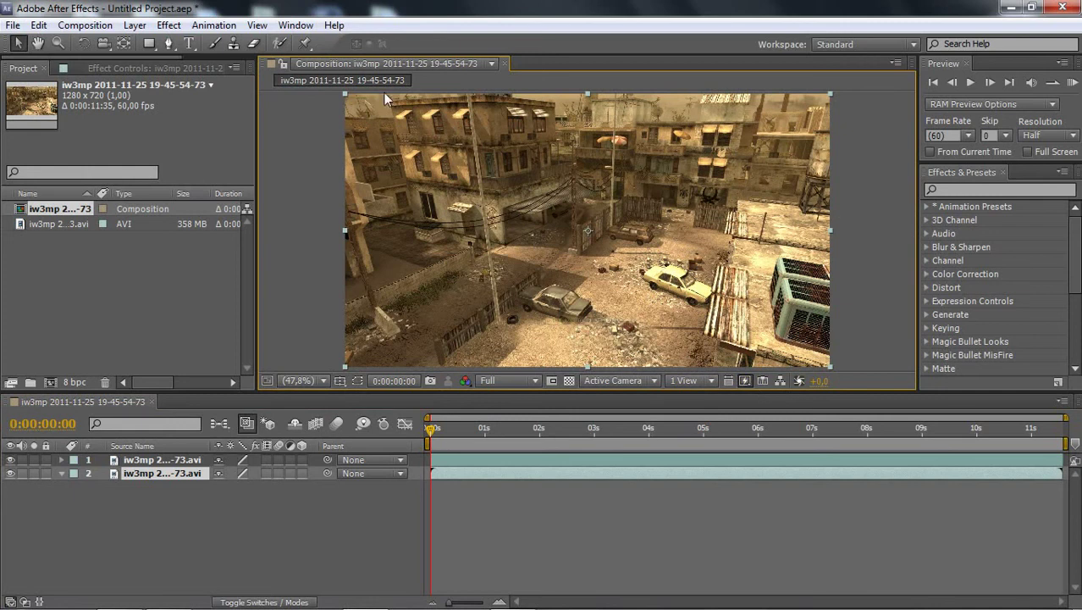
{"action": "left_click", "coordinate": [41, 268]}
{"action": "left_click", "coordinate": [75, 223]}
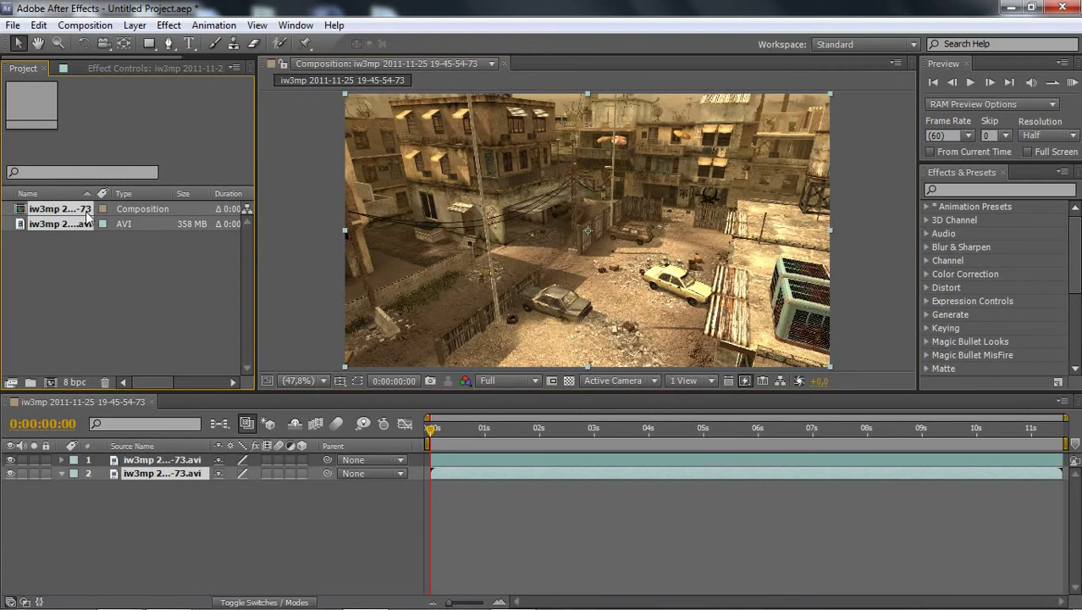
{"action": "left_click", "coordinate": [90, 240]}
{"action": "left_click_drag", "start_coordinate": [89, 236], "coordinate": [109, 346]}
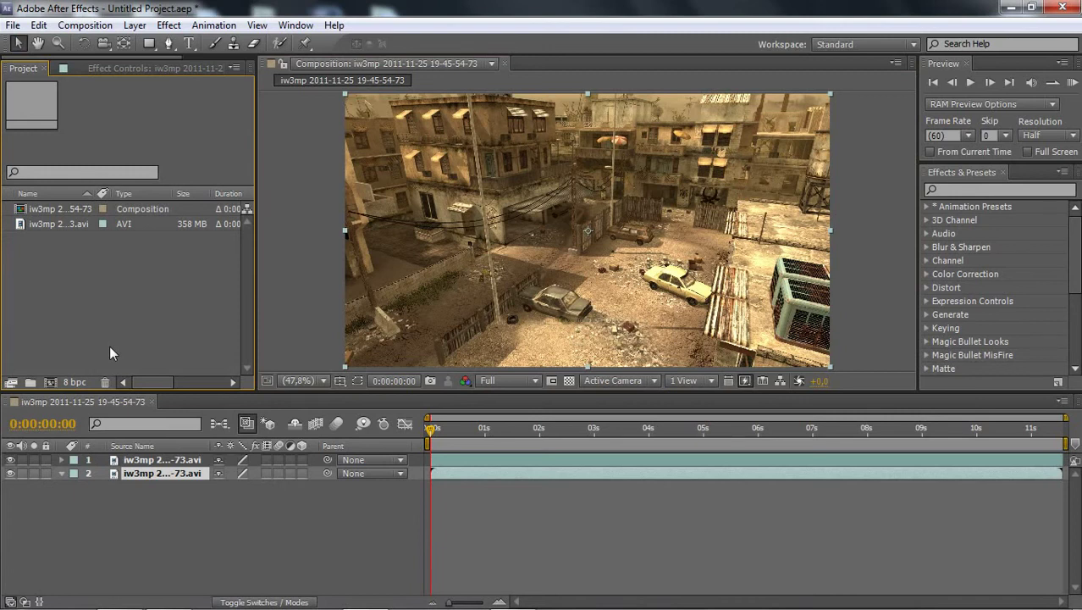
Delete both existing layers and place the iw3mp AVI footage back as a single layer.
{"action": "left_click", "coordinate": [155, 460], "text": "shift"}
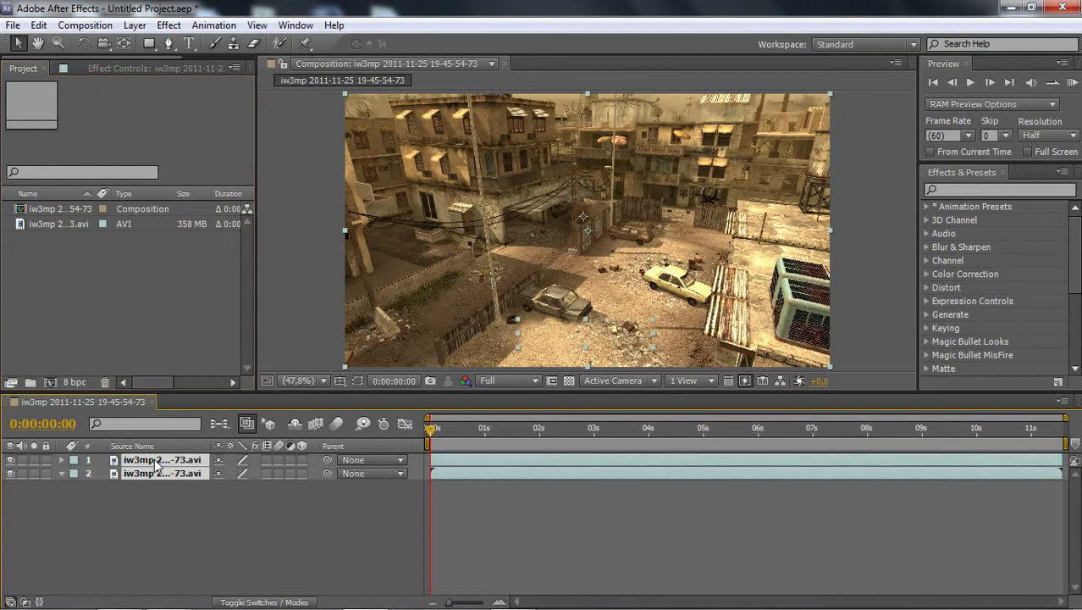
{"action": "key", "text": "Delete"}
{"action": "left_click_drag", "start_coordinate": [55, 220], "coordinate": [149, 492]}
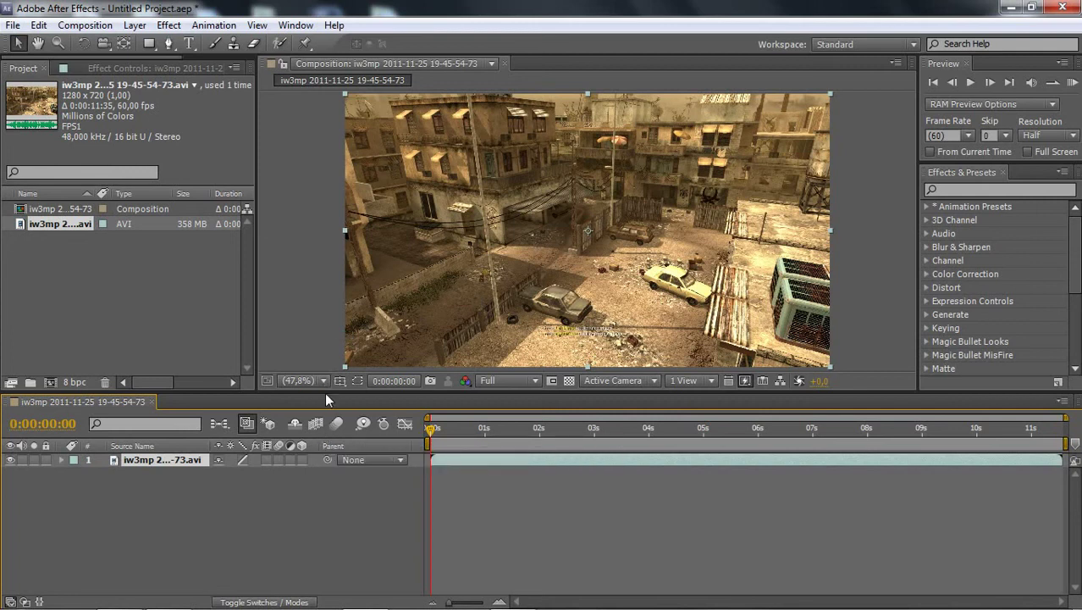
Duplicate the footage layer and apply Time > Freeze Frame to the top copy.
{"action": "left_click", "coordinate": [140, 25]}
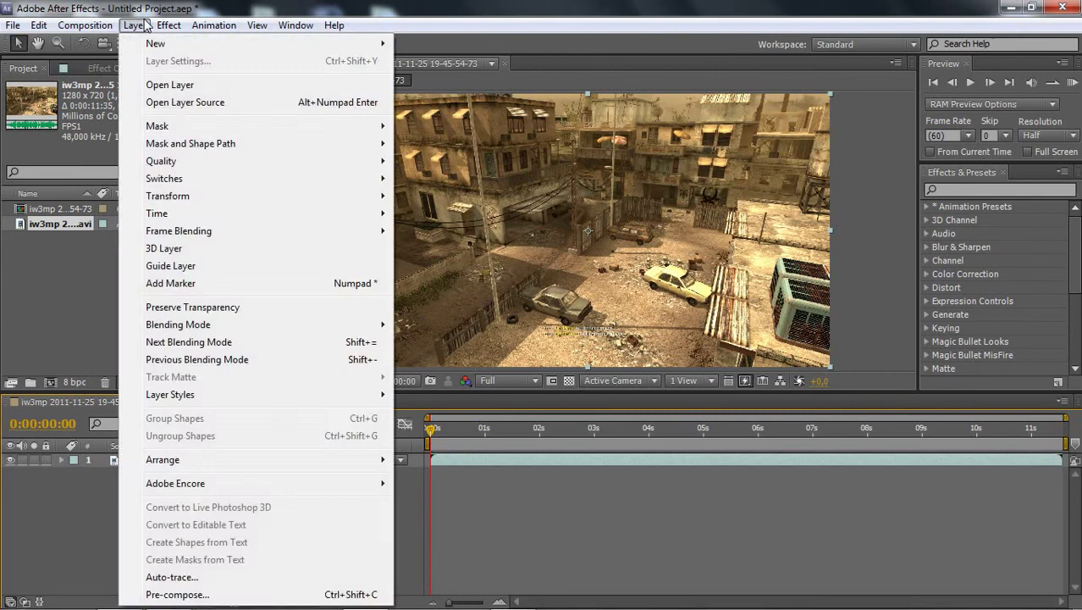
{"action": "left_click", "coordinate": [139, 26]}
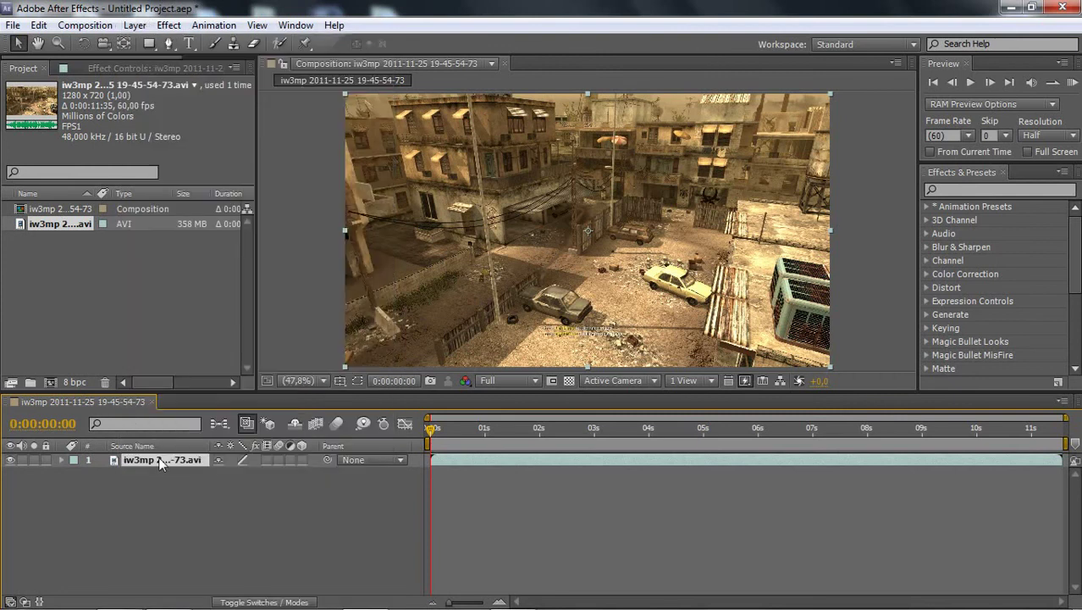
{"action": "key", "text": "ctrl+d"}
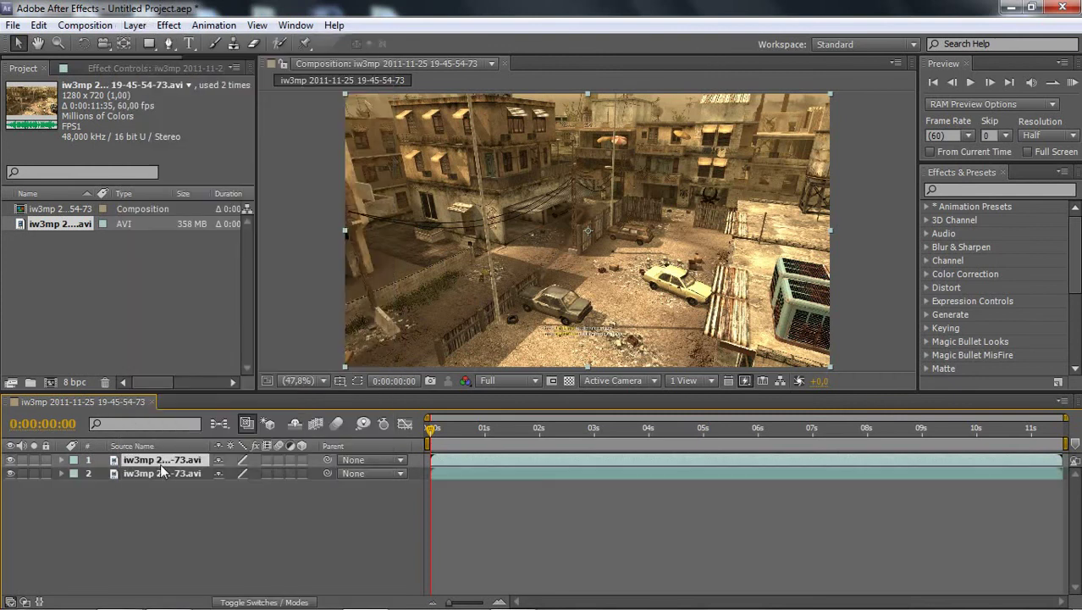
{"action": "right_click", "coordinate": [165, 463]}
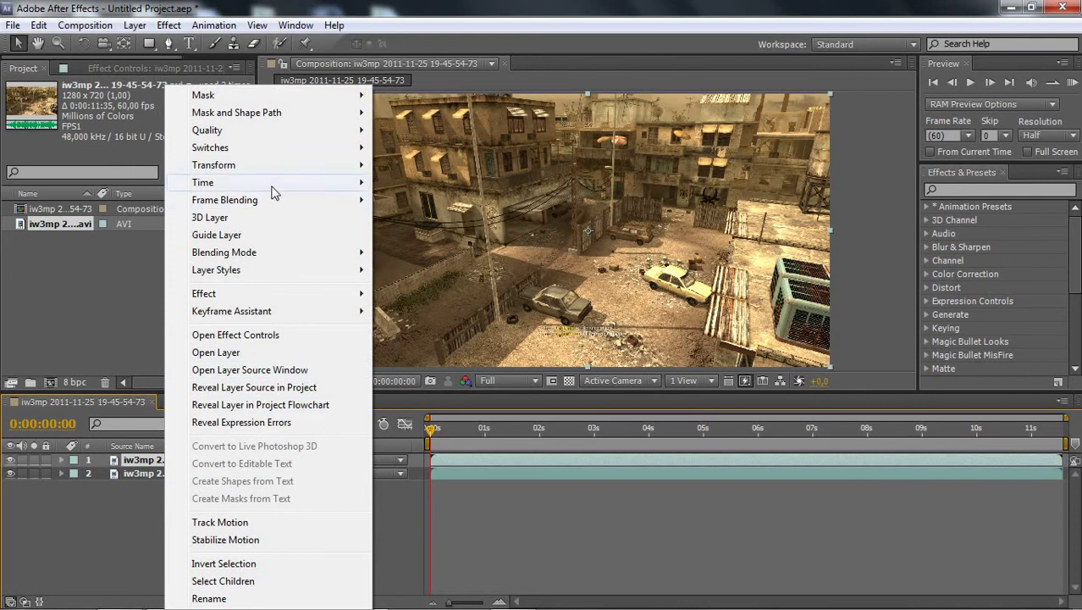
{"action": "mouse_move", "coordinate": [272, 183]}
{"action": "left_click", "coordinate": [415, 235]}
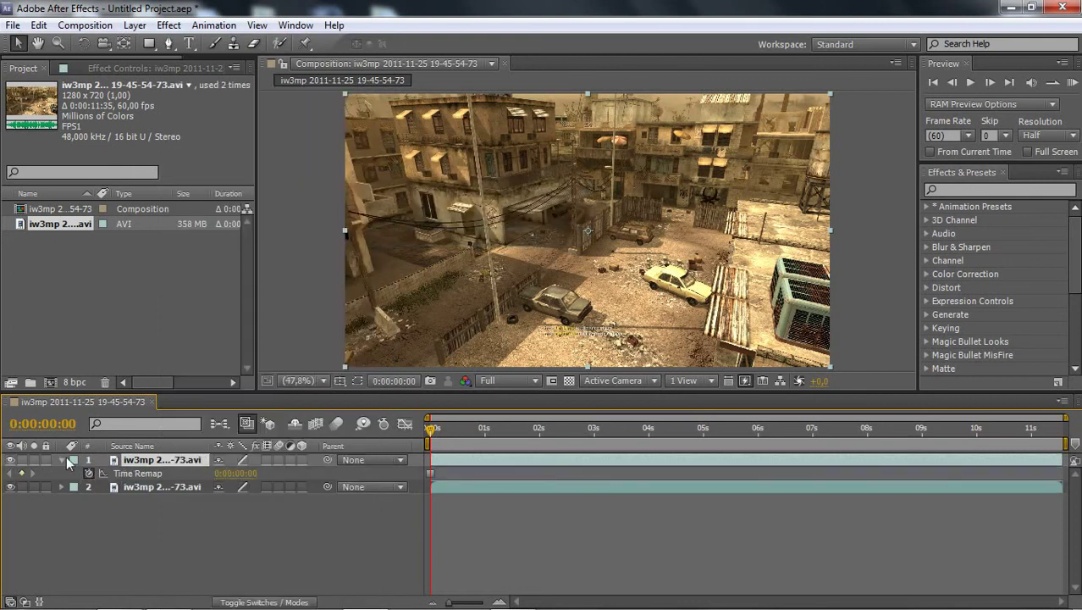
{"action": "left_click", "coordinate": [62, 457]}
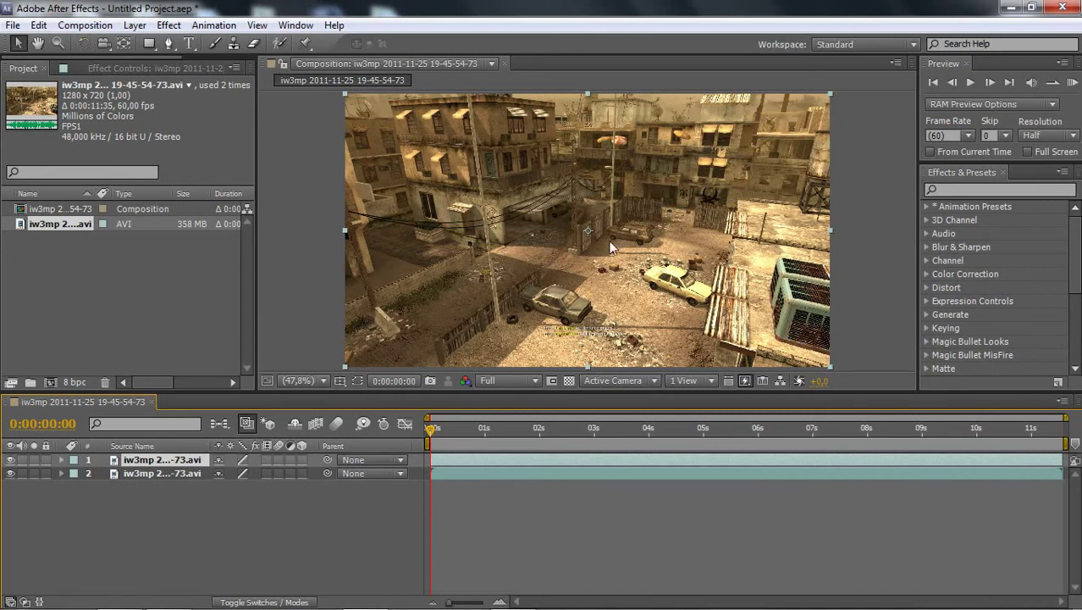
Draw a closed four-point Pen mask on the top layer just below the 'Press Left/Right Mouse' text.
{"action": "key", "text": "slash"}
{"action": "left_click", "coordinate": [38, 43]}
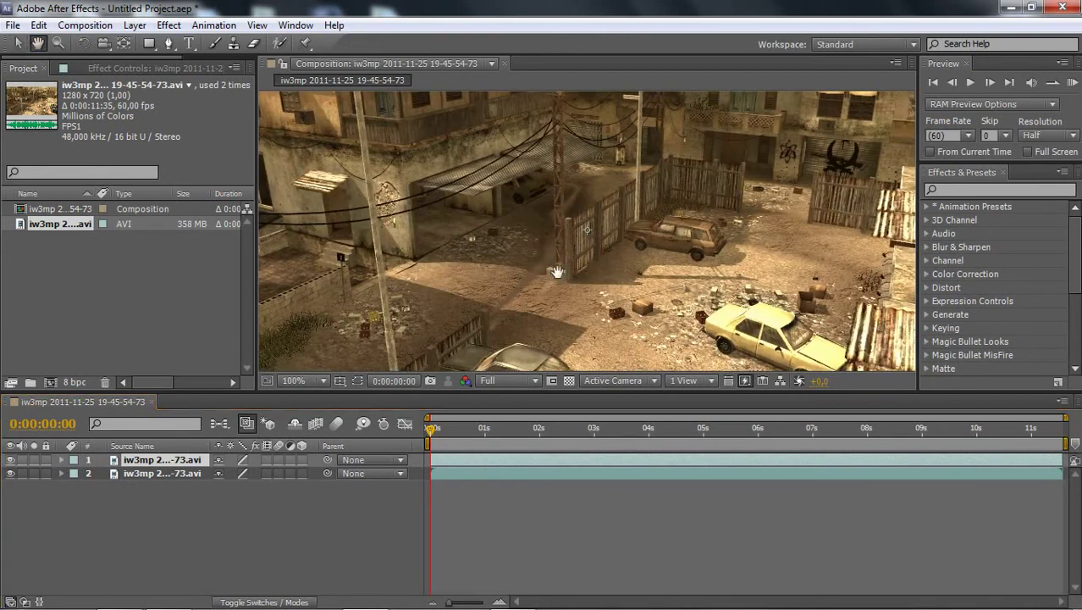
{"action": "left_click_drag", "start_coordinate": [606, 360], "coordinate": [586, 260]}
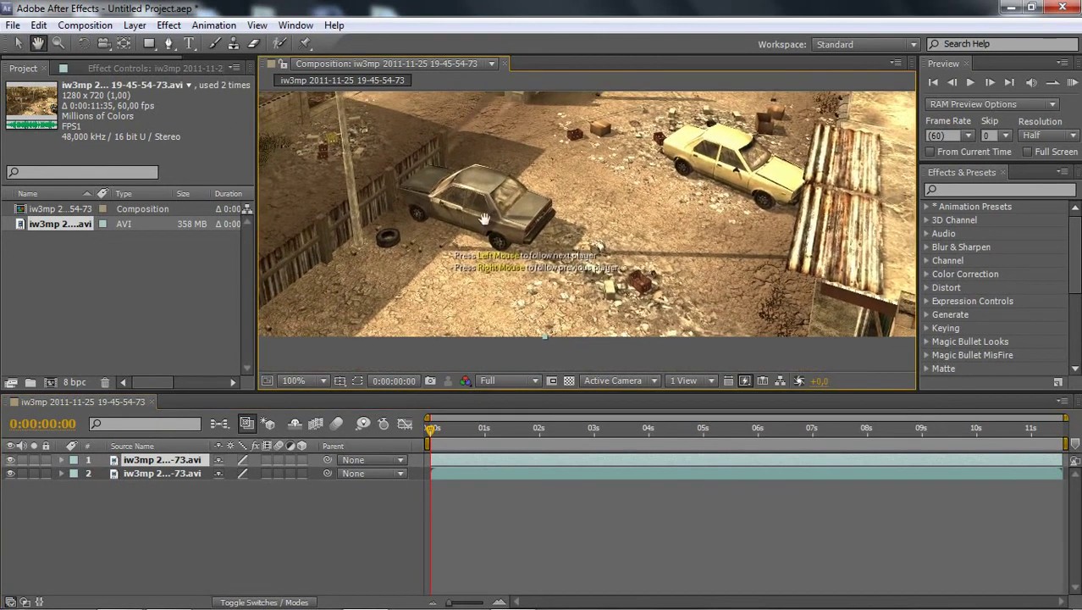
{"action": "left_click", "coordinate": [171, 44]}
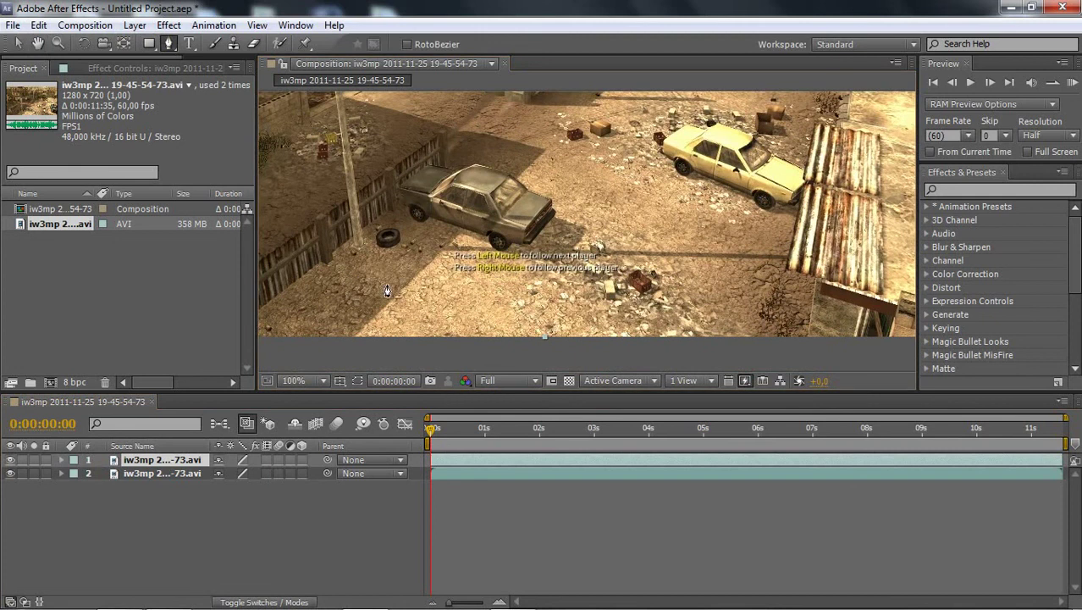
{"action": "left_click", "coordinate": [413, 273]}
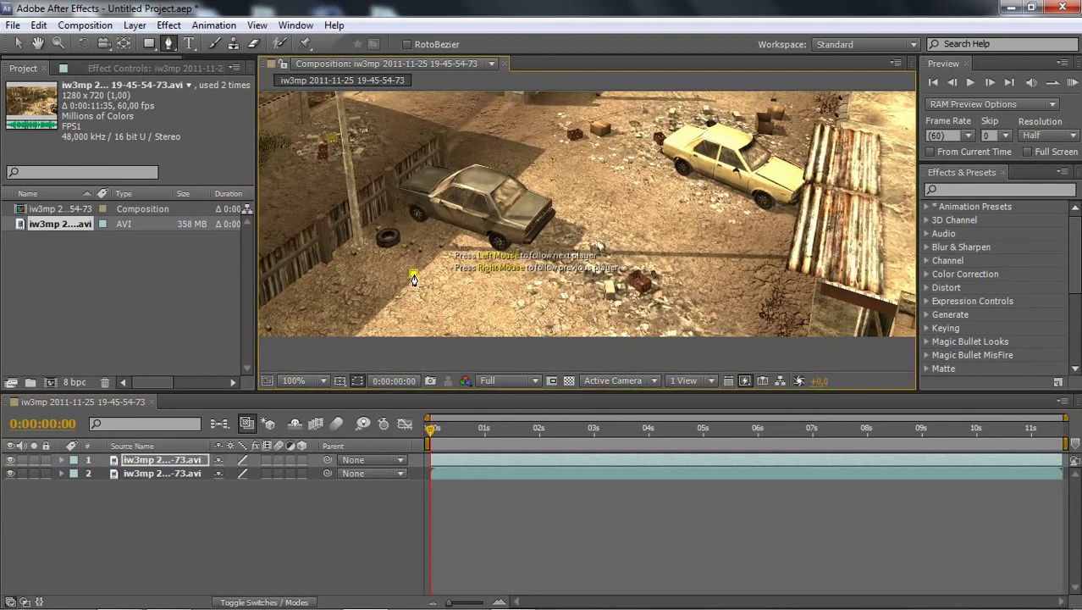
{"action": "left_click", "coordinate": [412, 323]}
{"action": "left_click", "coordinate": [660, 323]}
{"action": "left_click", "coordinate": [657, 270]}
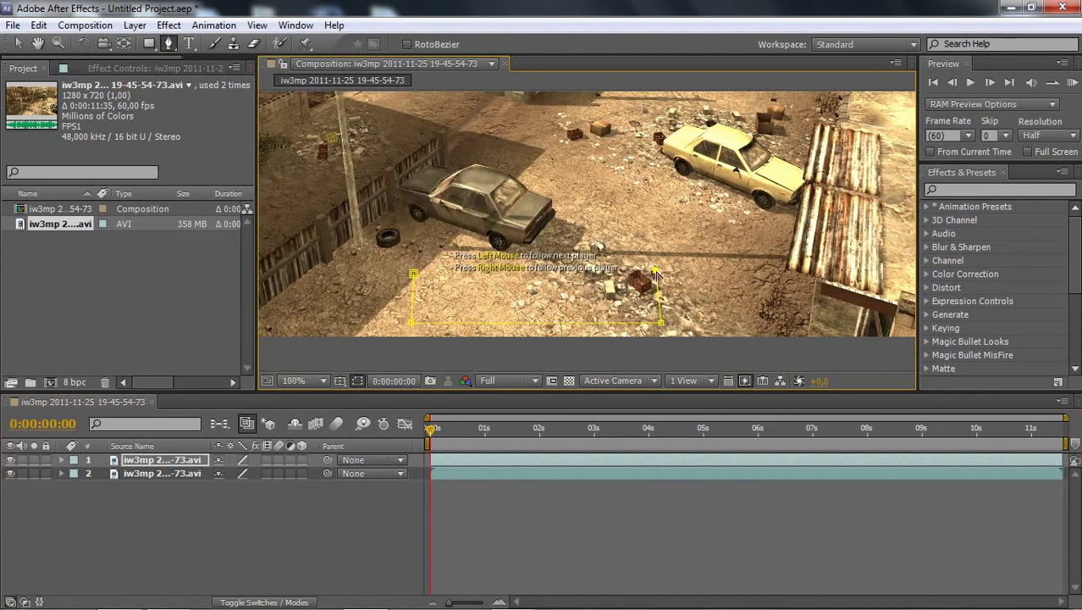
{"action": "left_click", "coordinate": [413, 275]}
Move the rectangular mask up over the on-screen text and fit the composition in the viewer.
{"action": "left_click", "coordinate": [19, 45]}
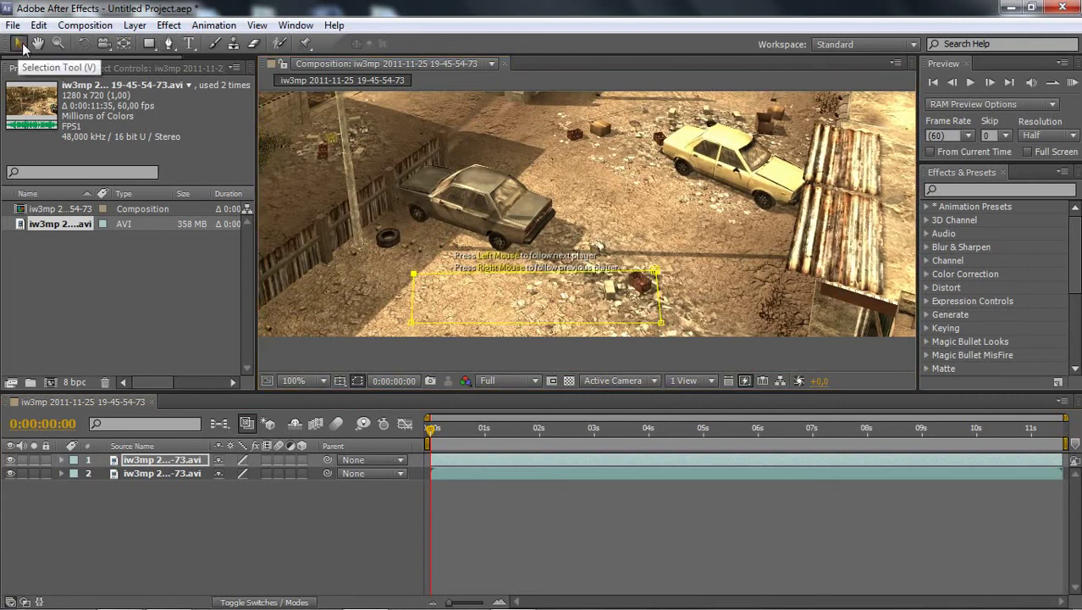
{"action": "left_click_drag", "start_coordinate": [554, 301], "coordinate": [555, 264]}
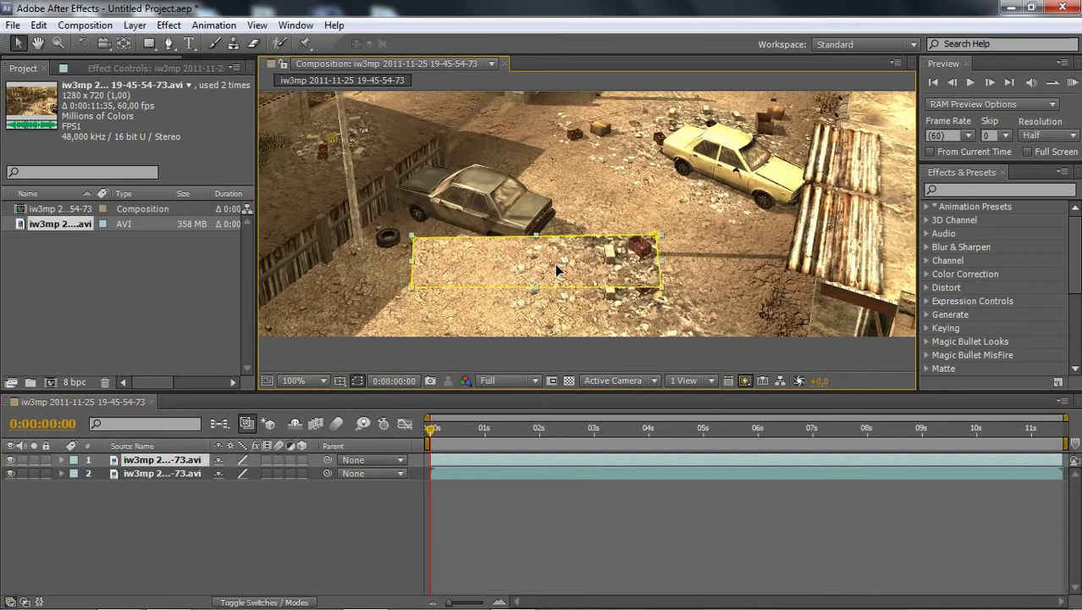
{"action": "left_click", "coordinate": [301, 381]}
{"action": "left_click", "coordinate": [322, 112]}
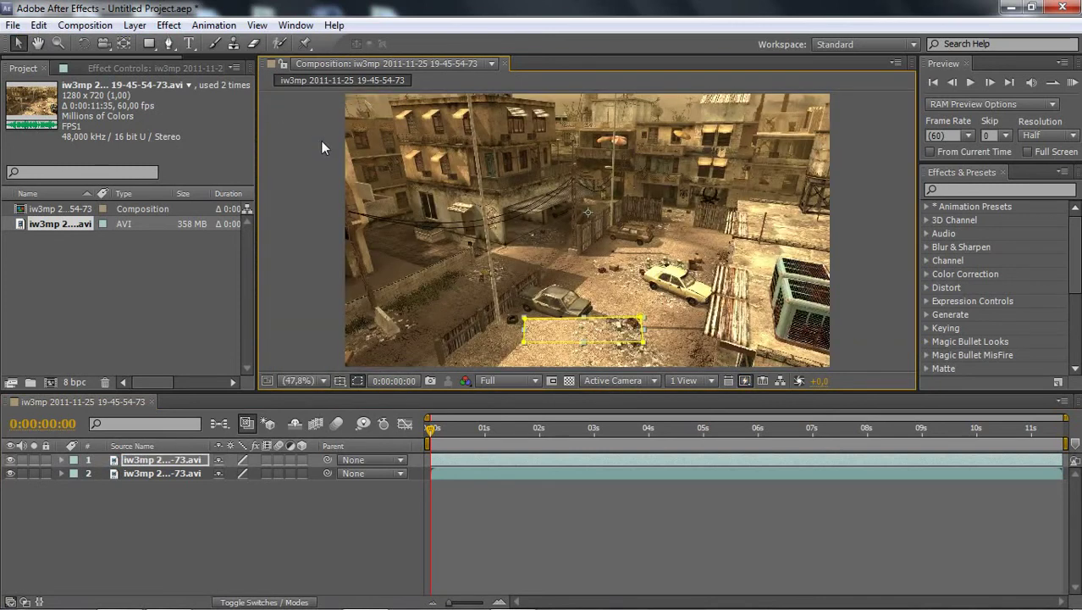
Set Mask 1's feather on the top layer to 31 pixels.
{"action": "left_click", "coordinate": [172, 472]}
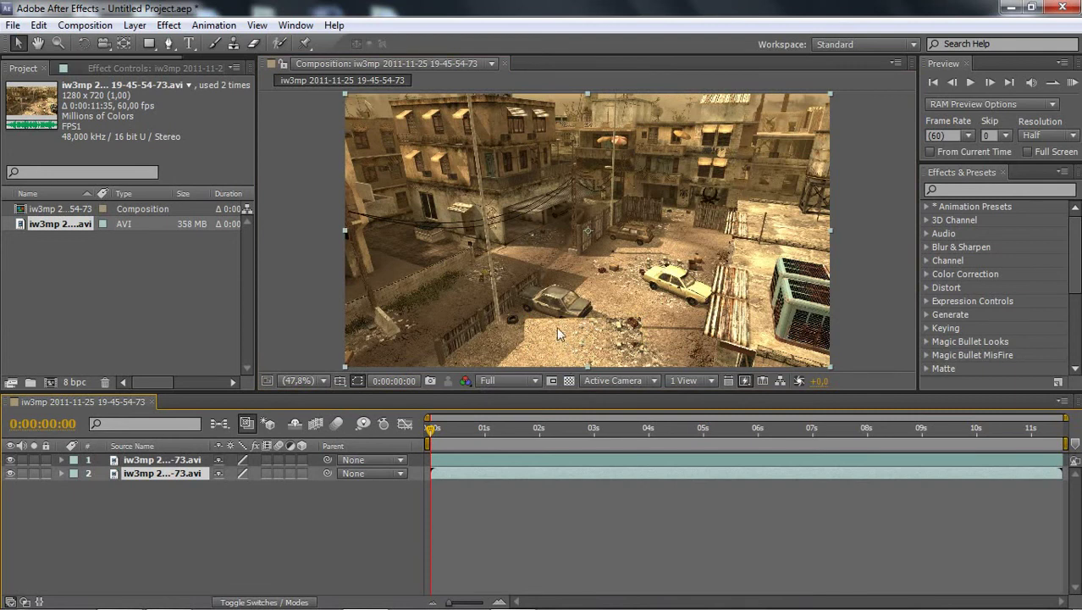
{"action": "left_click", "coordinate": [203, 462]}
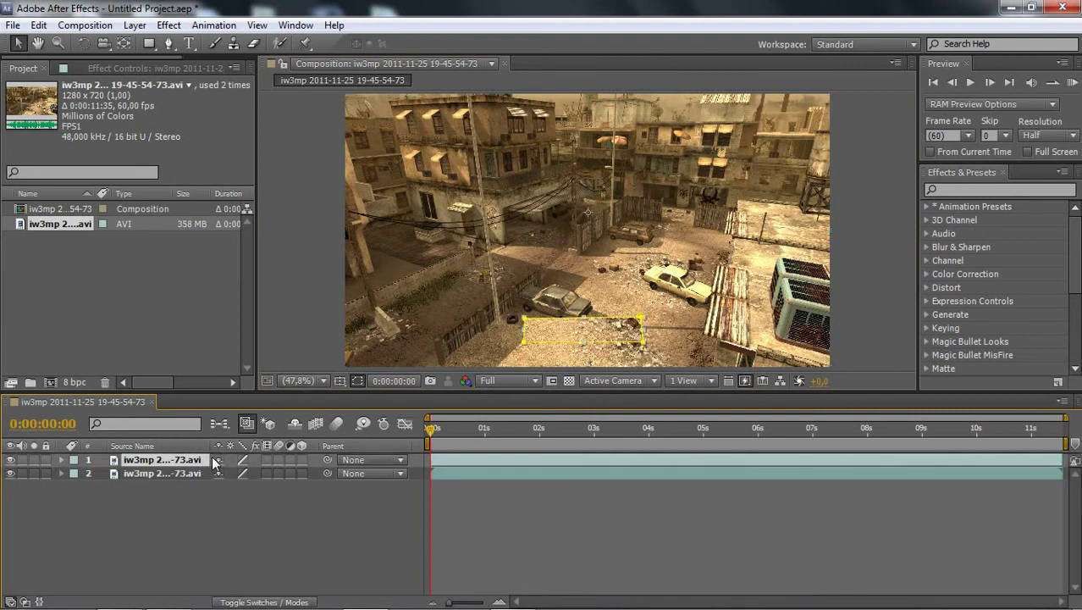
{"action": "key", "text": "m"}
{"action": "key", "text": "m"}
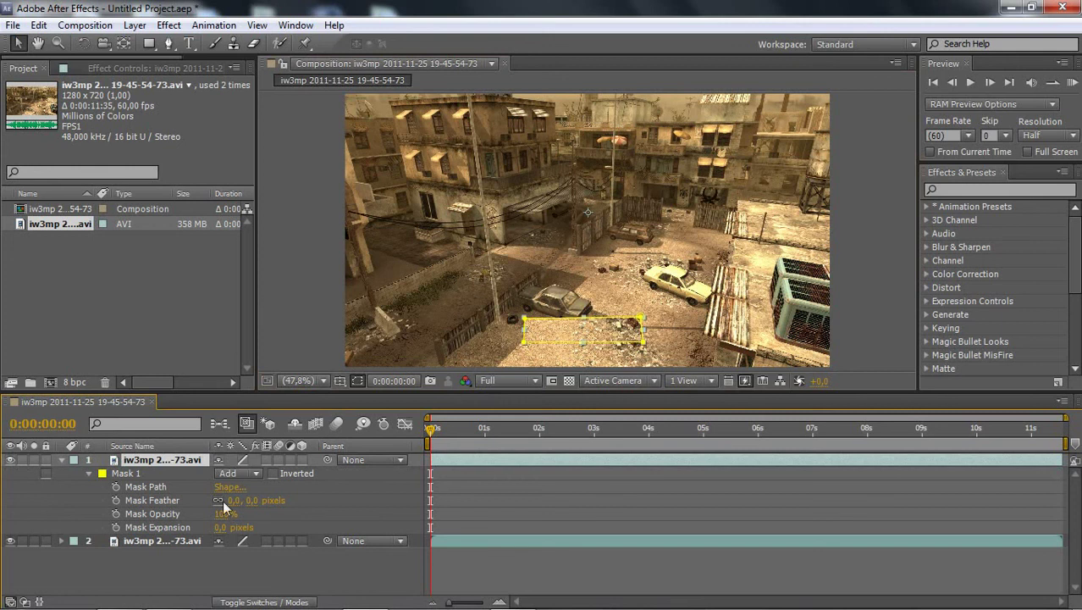
{"action": "mouse_move", "coordinate": [252, 500]}
{"action": "left_mouse_down"}
{"action": "mouse_move", "coordinate": [280, 498]}
{"action": "mouse_move", "coordinate": [268, 493]}
{"action": "left_mouse_up"}
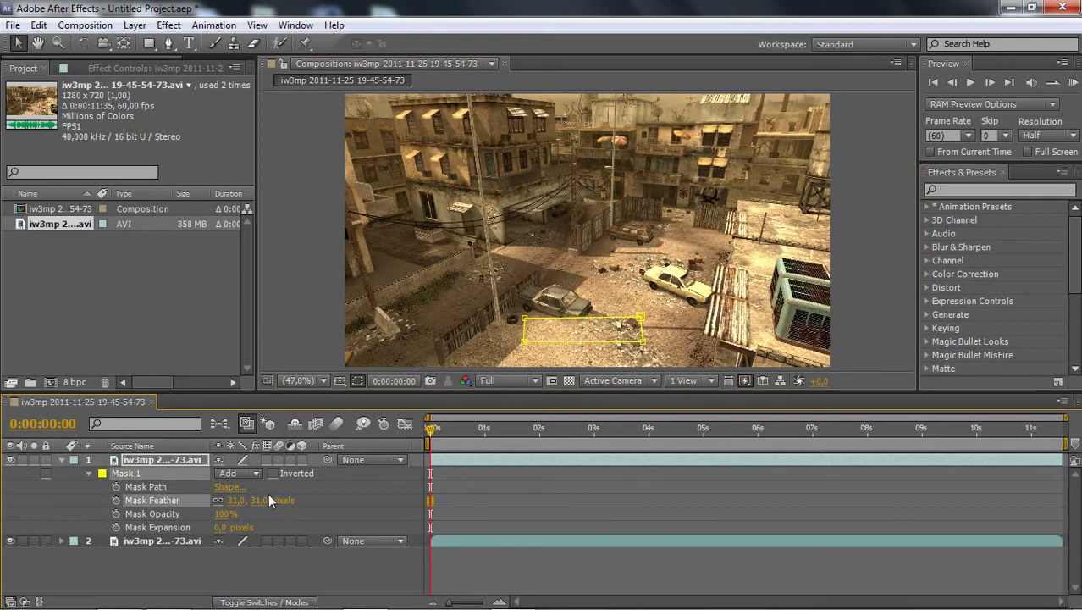
{"action": "left_click", "coordinate": [62, 460]}
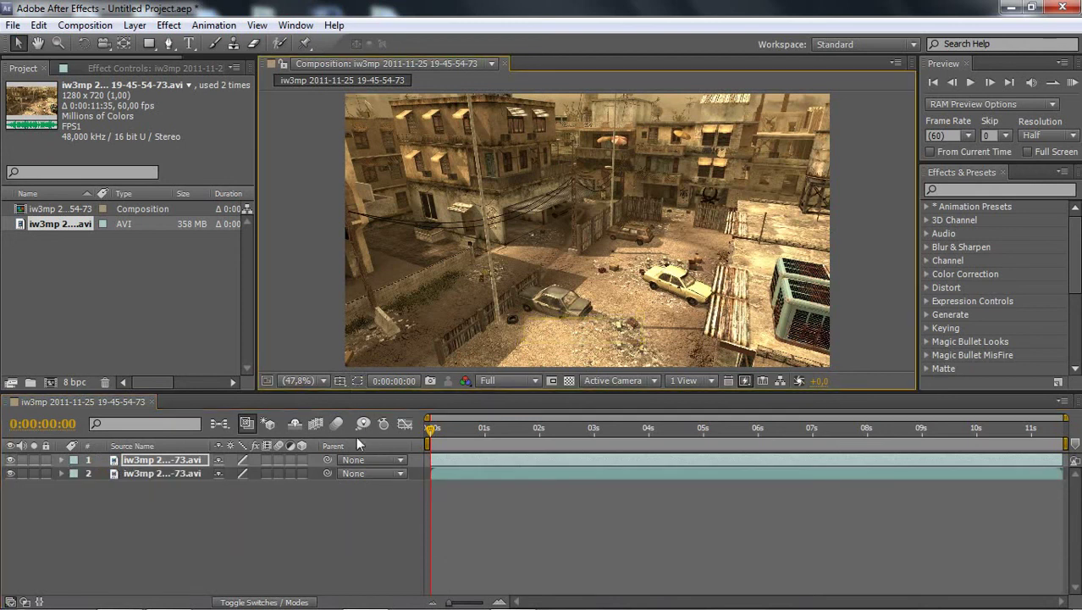
Hide the masked top iw3mp layer to compare, then delete it, leaving one footage layer.
{"action": "left_click", "coordinate": [180, 475]}
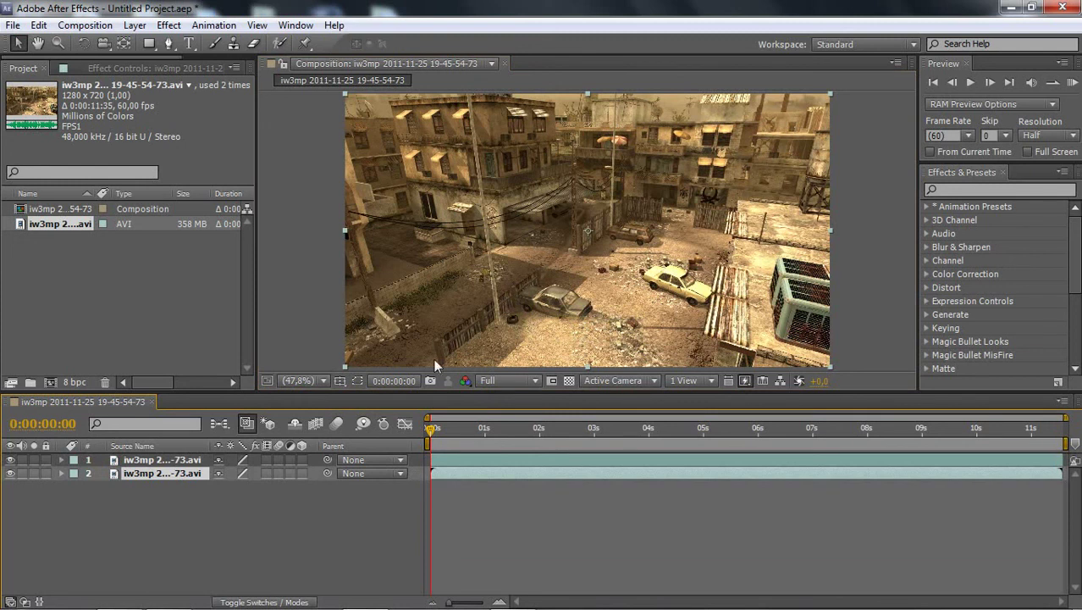
{"action": "left_click", "coordinate": [183, 460]}
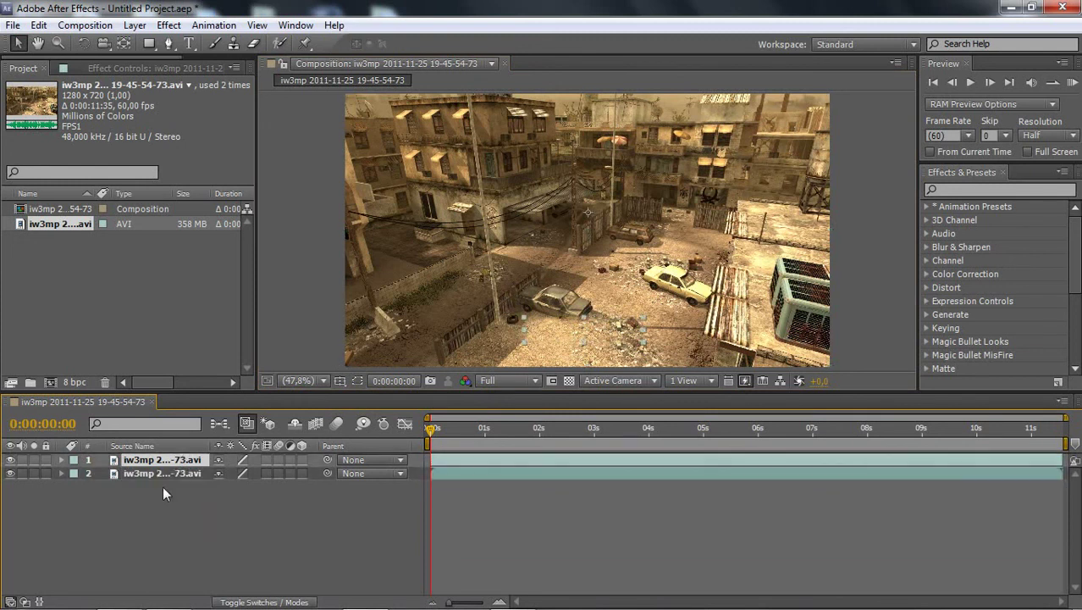
{"action": "left_click", "coordinate": [10, 459]}
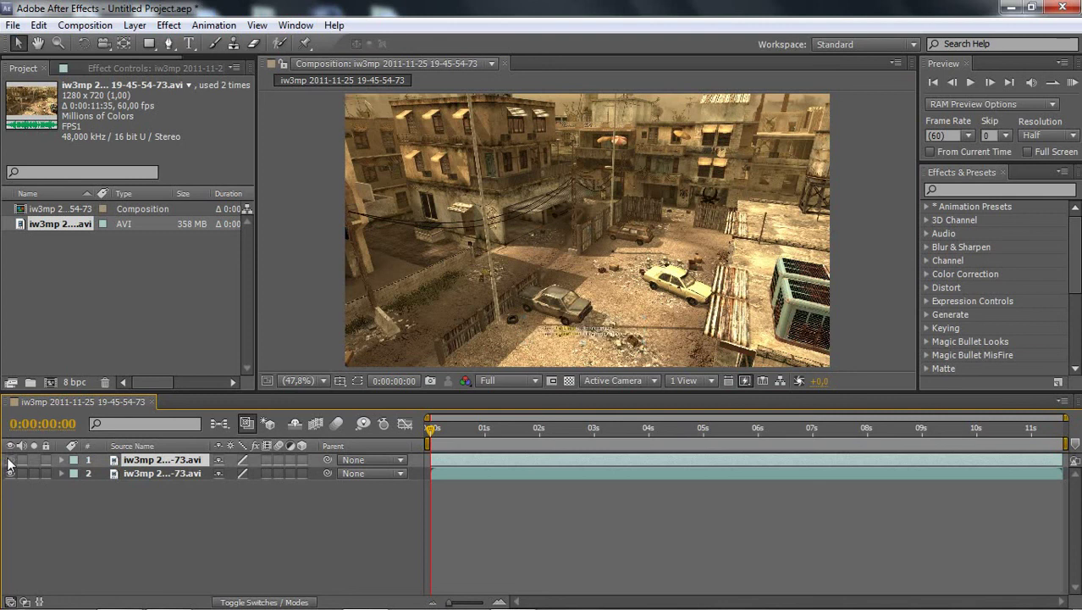
{"action": "key", "text": "Delete"}
{"action": "left_click", "coordinate": [151, 460]}
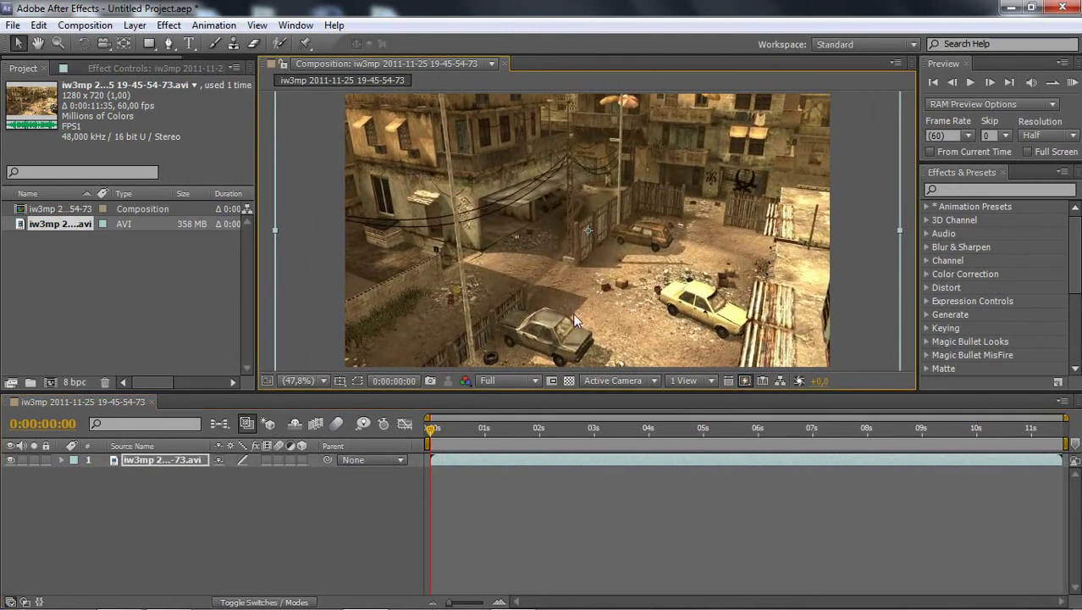
Apply Transform > Fit to Comp to the remaining iw3mp layer.
{"action": "right_click", "coordinate": [511, 331]}
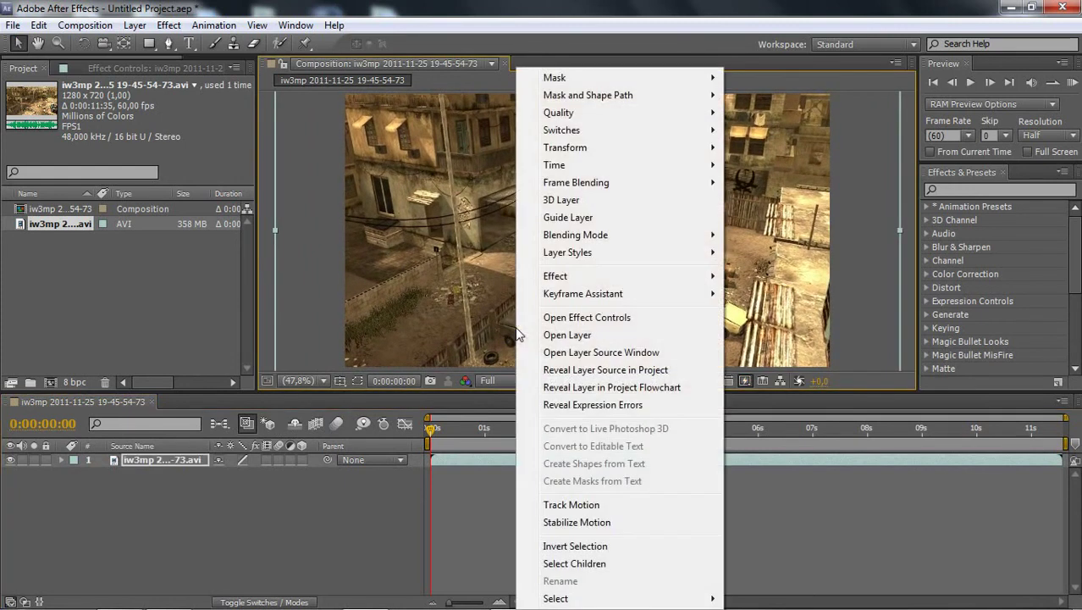
{"action": "left_click", "coordinate": [421, 315]}
{"action": "left_click", "coordinate": [295, 383]}
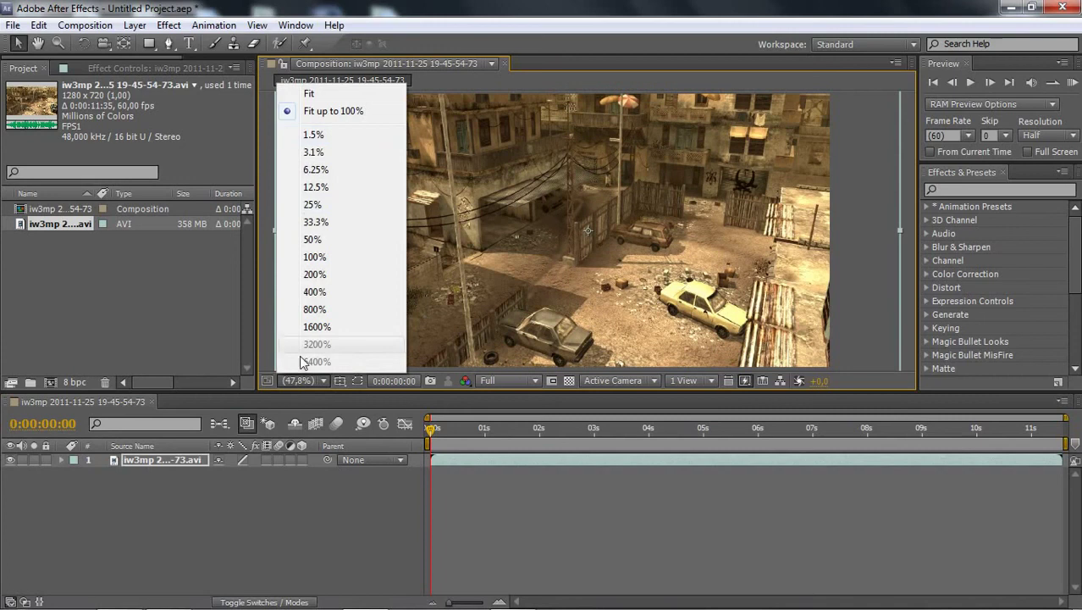
{"action": "right_click", "coordinate": [480, 254]}
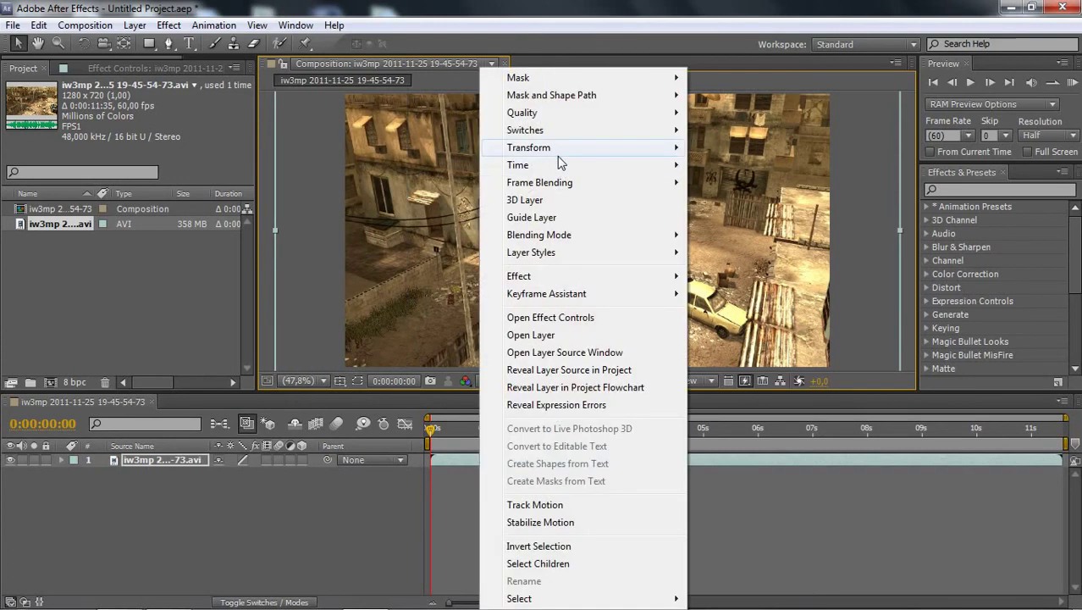
{"action": "mouse_move", "coordinate": [556, 151]}
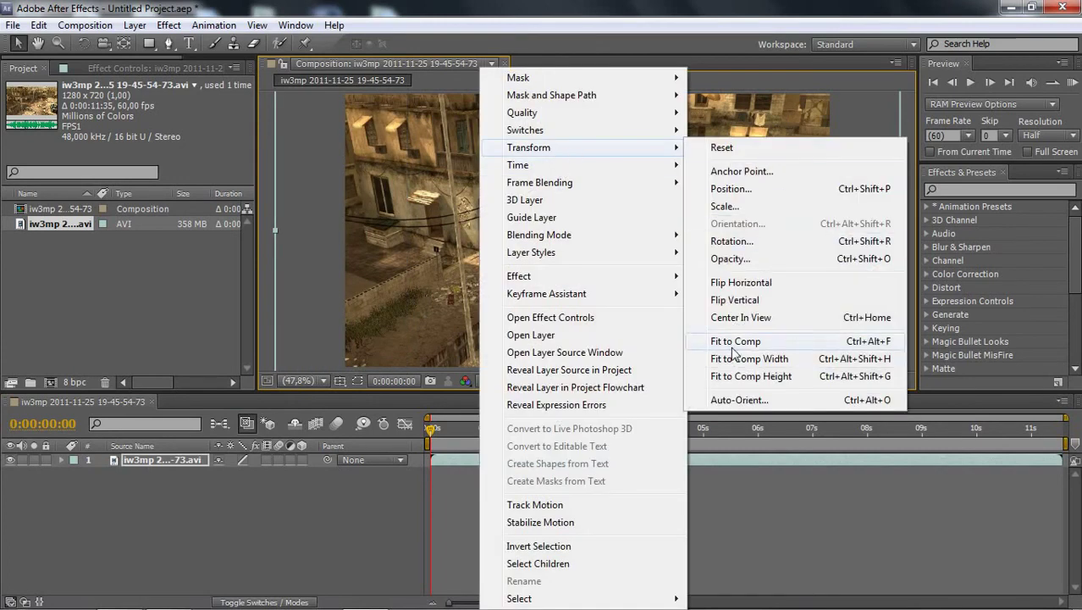
{"action": "left_click", "coordinate": [733, 341]}
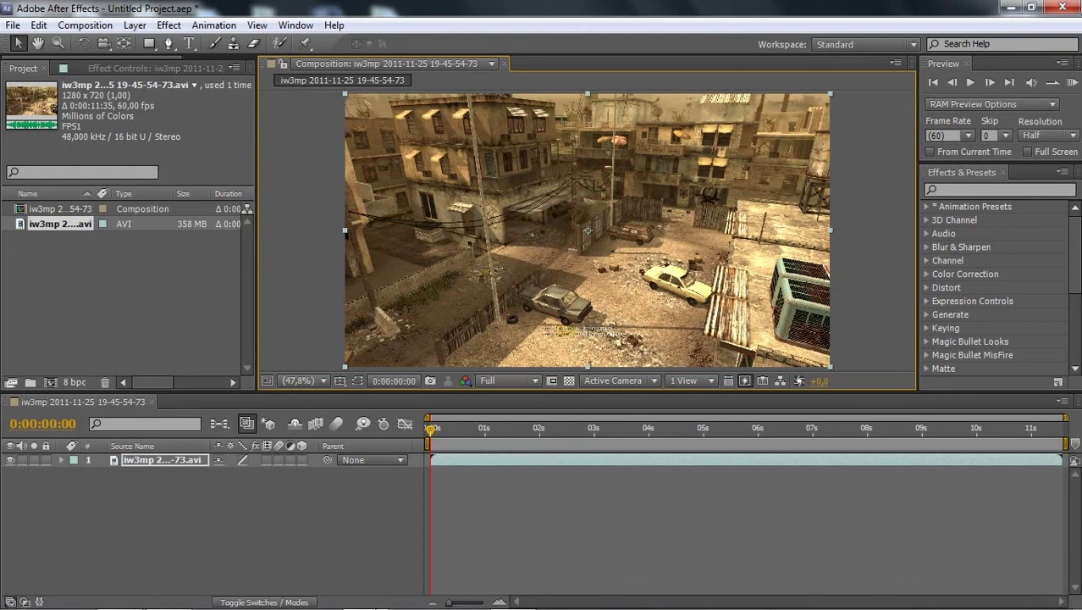
Restore the HyperCam 2 recording window from the taskbar.
{"action": "mouse_move", "coordinate": [521, 593]}
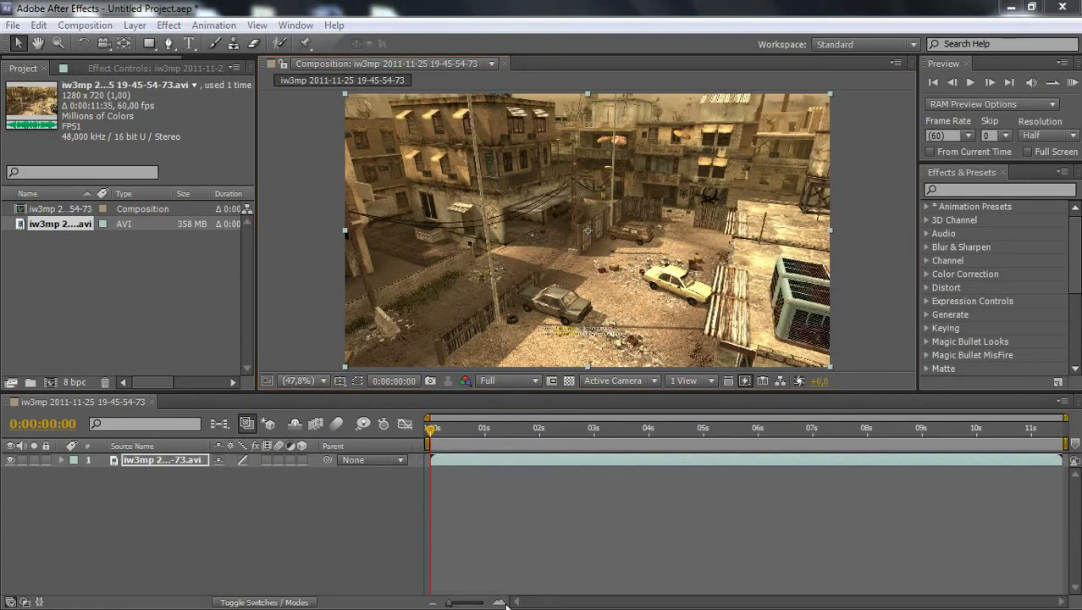
{"action": "left_click", "coordinate": [534, 508]}
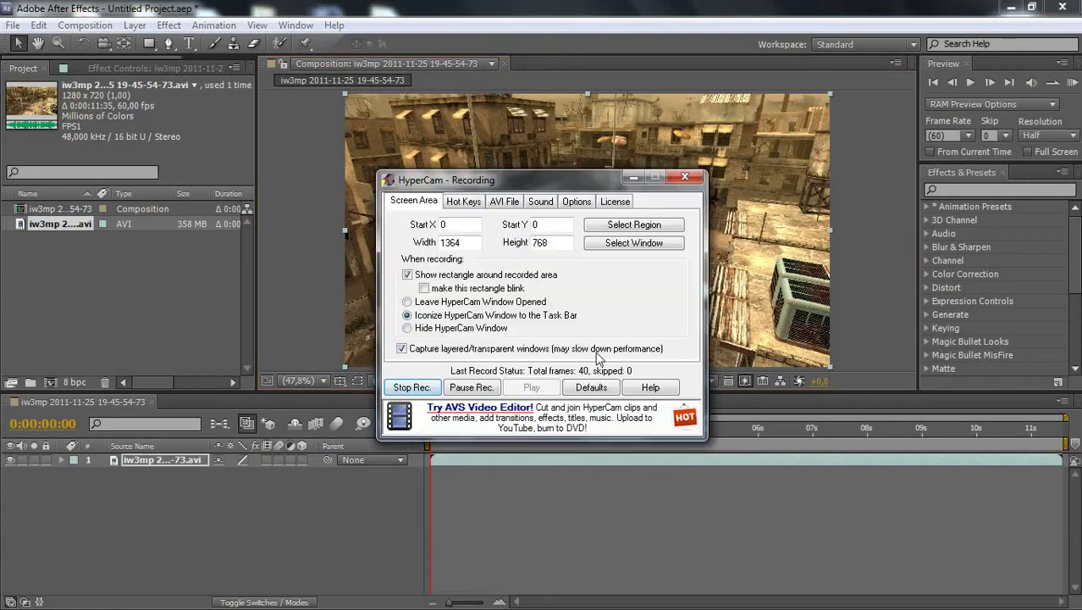